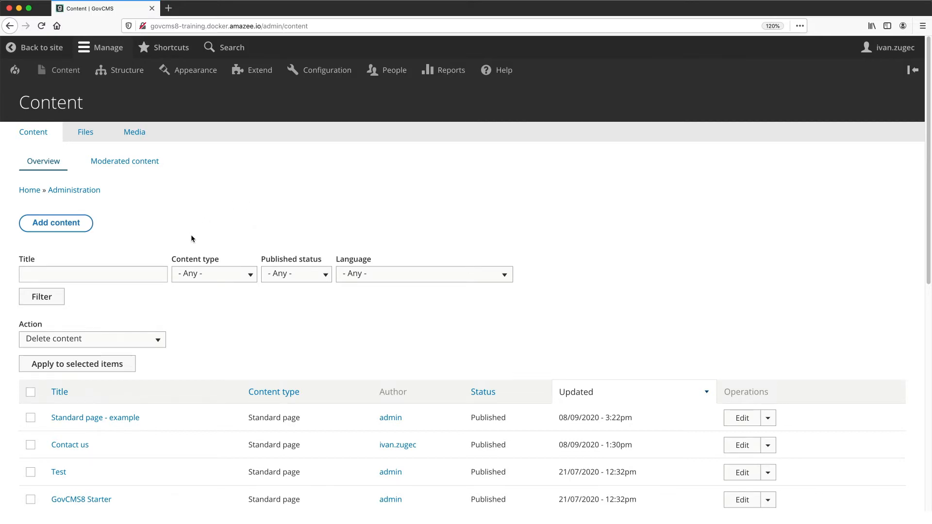
- Find the "Event - example" item in the content list and open it for editing
scroll(191, 238, "down", 5)
scroll(170, 241, "down", 3)
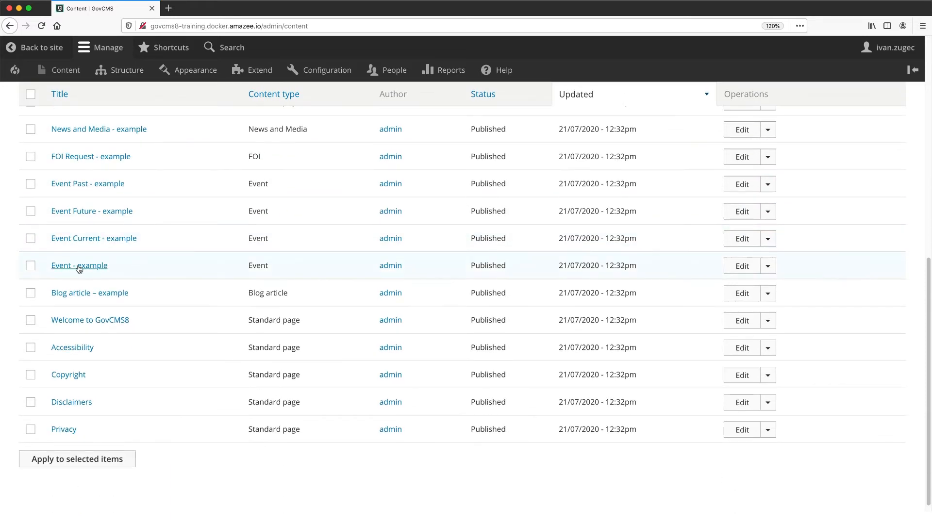
left_click(65, 270)
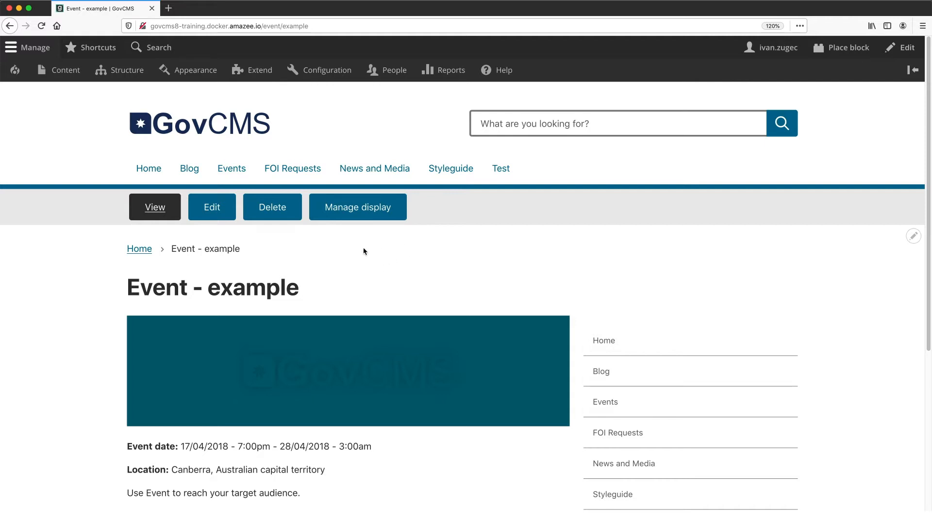
left_click(212, 208)
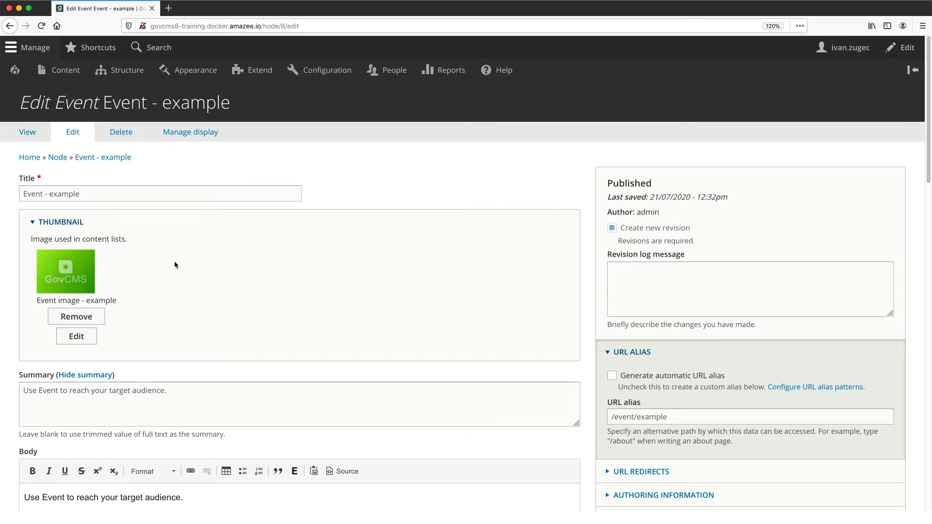
- Add "Added new line." as a new paragraph at the end of the event's body and save the event
scroll(174, 260, "down", 5)
left_click(199, 303)
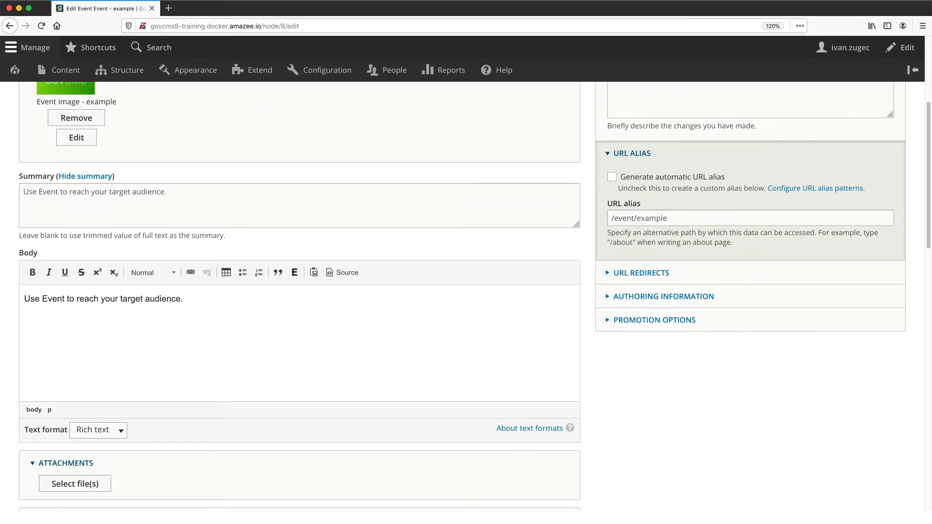
key("Return")
type("Added new line.")
scroll(192, 305, "down", 20)
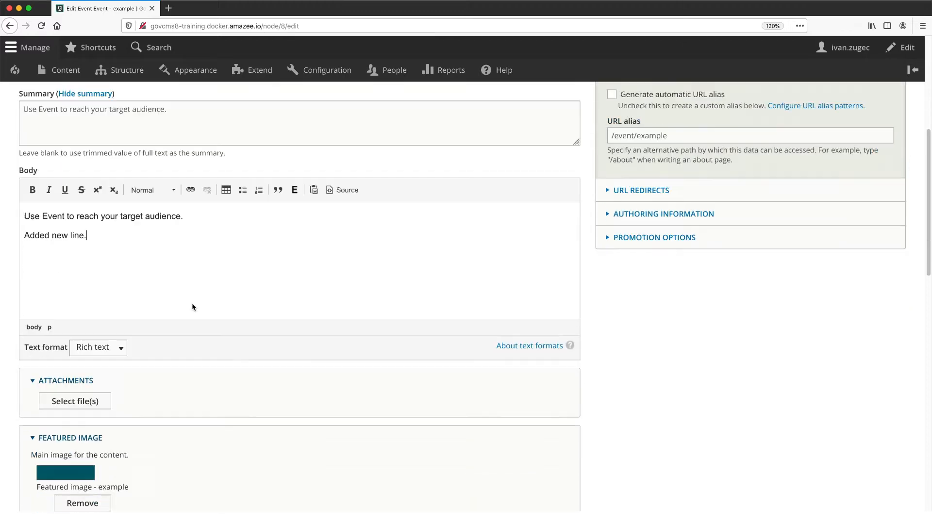
left_click(42, 451)
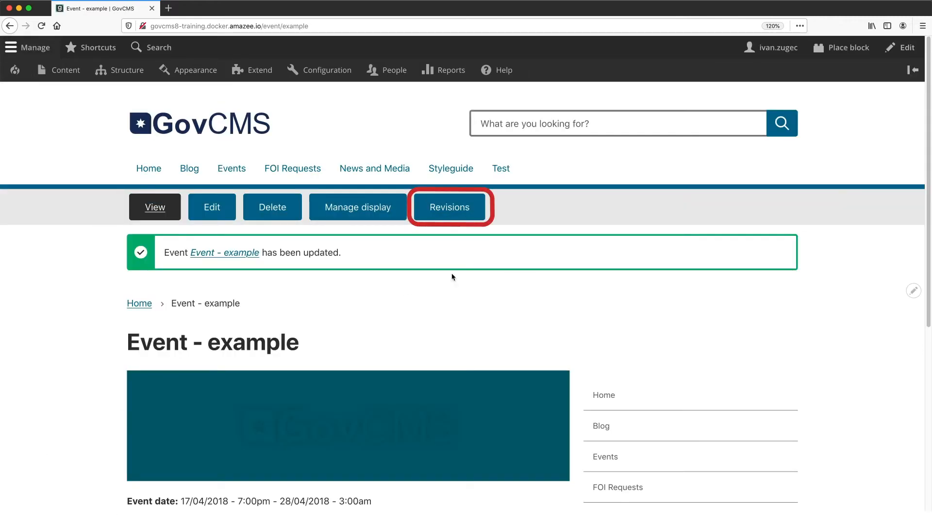
- View the event's 21/07/2020 - 12:32pm revision from its revision list and read its body text
left_click(447, 218)
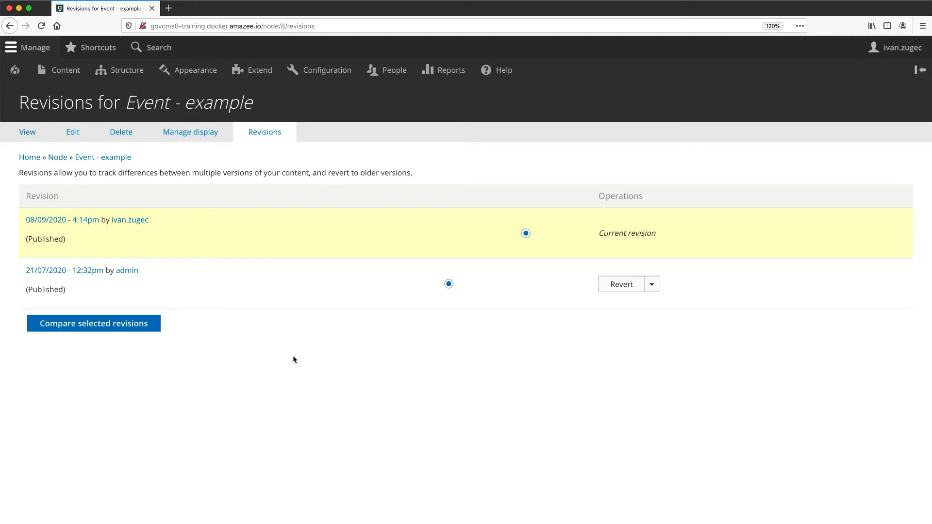
left_click(83, 272)
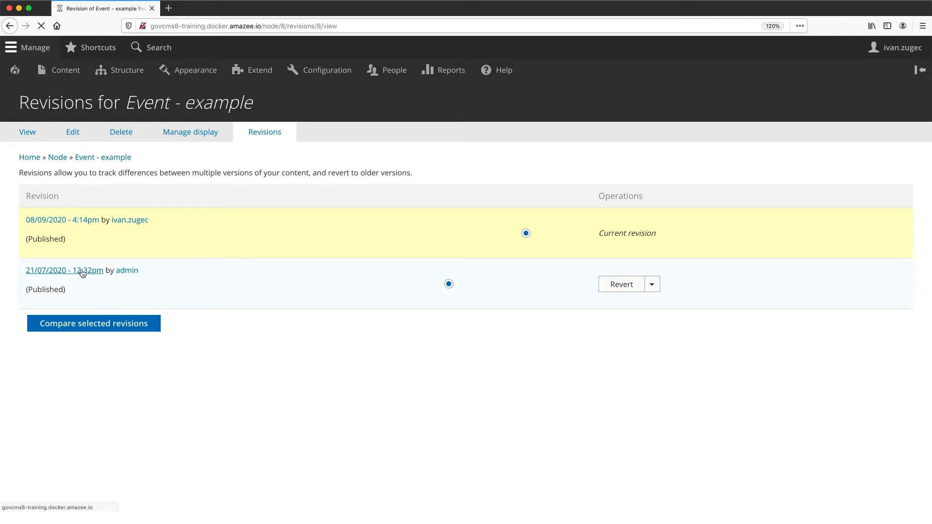
scroll(103, 311, "down", 8)
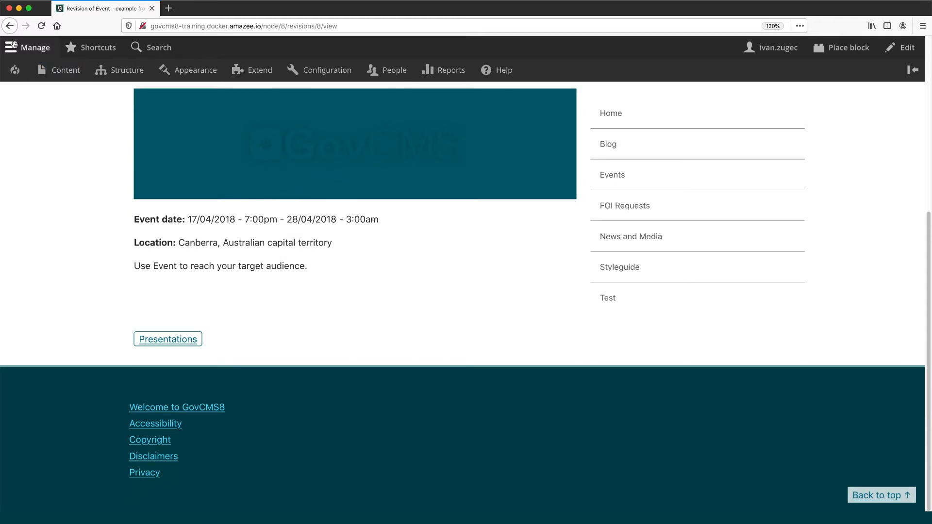
- View the current 4:14pm revision, check its "Added new line." paragraph, and return to the revision list
left_click(9, 26)
left_click(74, 220)
scroll(80, 239, "down", 5)
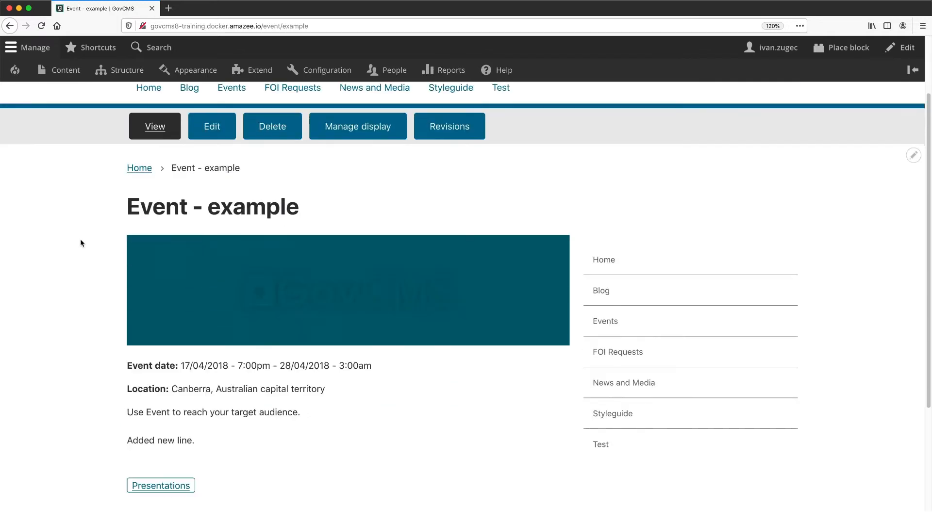
left_click_drag(128, 315, 210, 318)
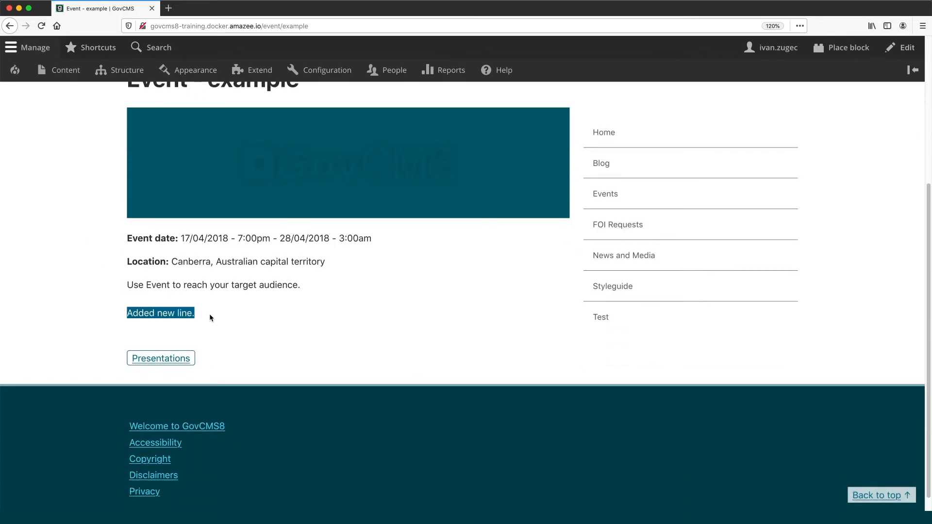
left_click(199, 315)
left_click(9, 25)
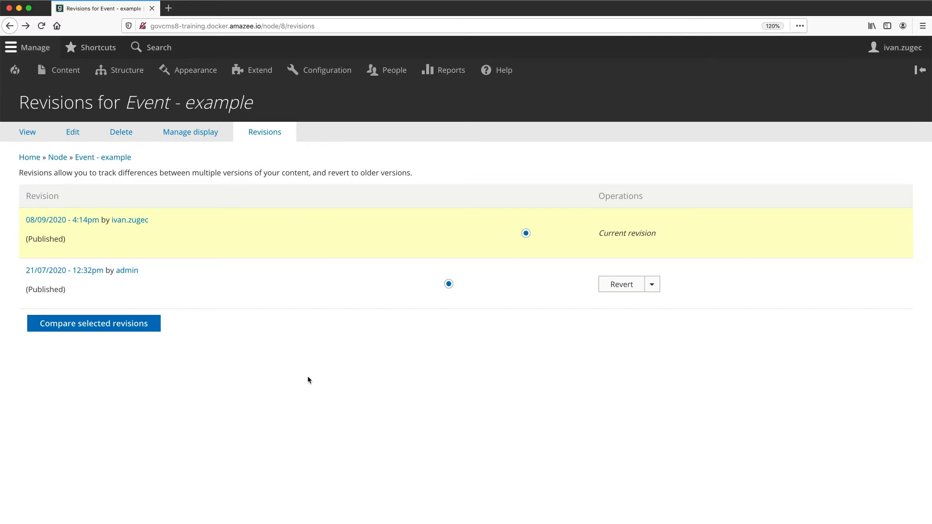
- Edit the event again and choose "Event image - example" as media to embed below "Added new line." in the body
left_click(69, 132)
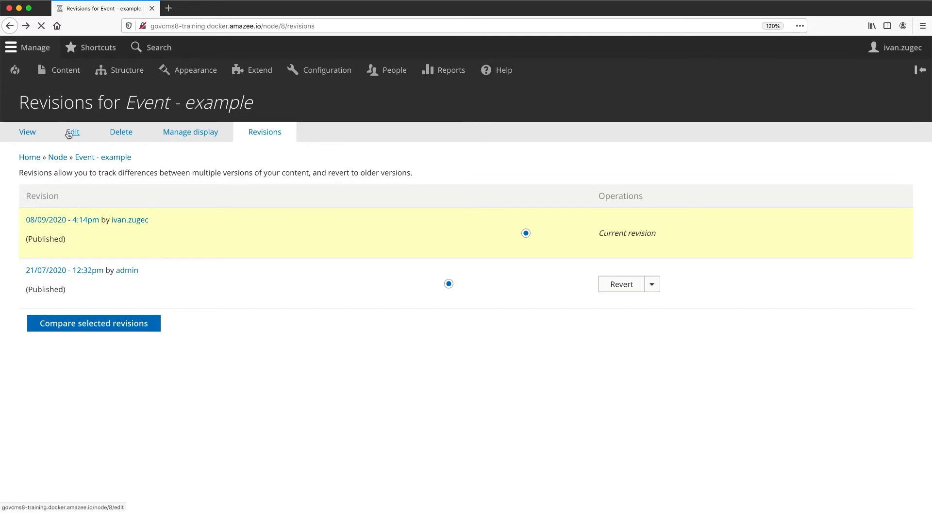
scroll(160, 318, "down", 5)
left_click(119, 335)
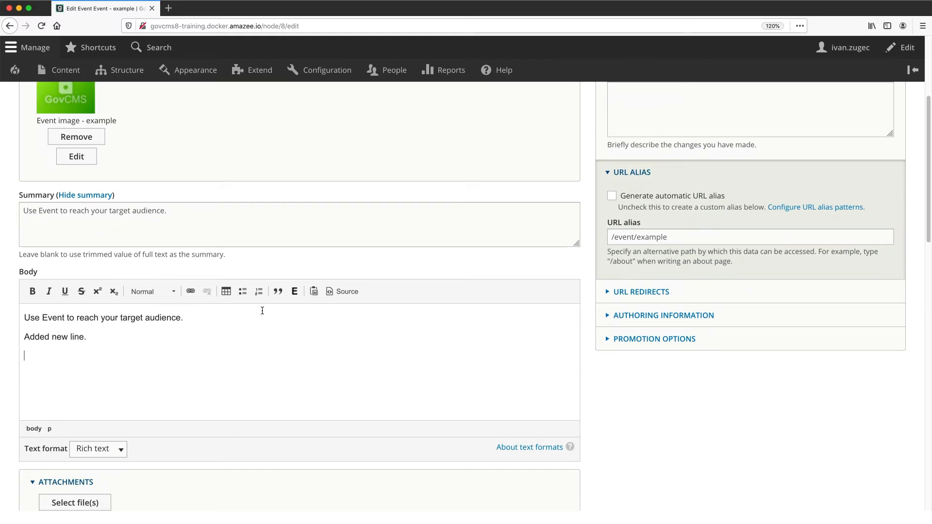
left_click(296, 295)
scroll(238, 319, "down", 8)
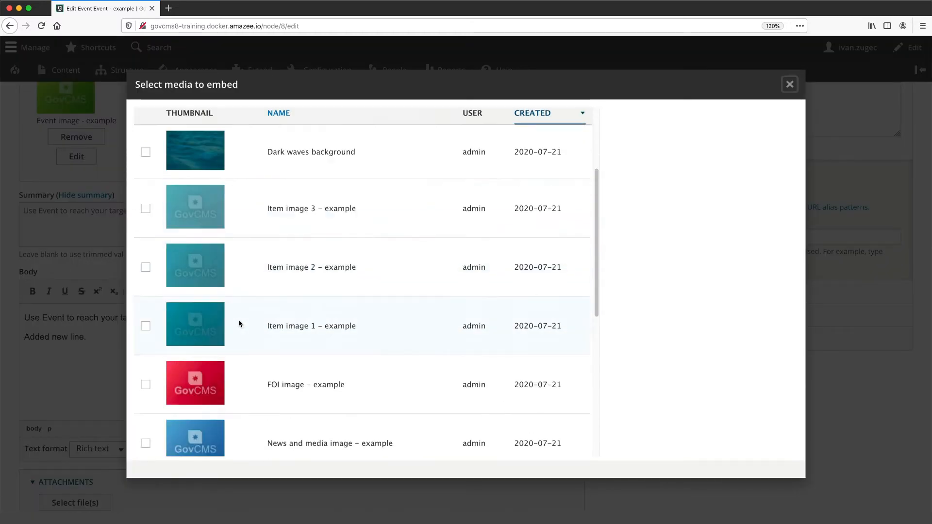
scroll(228, 317, "down", 2)
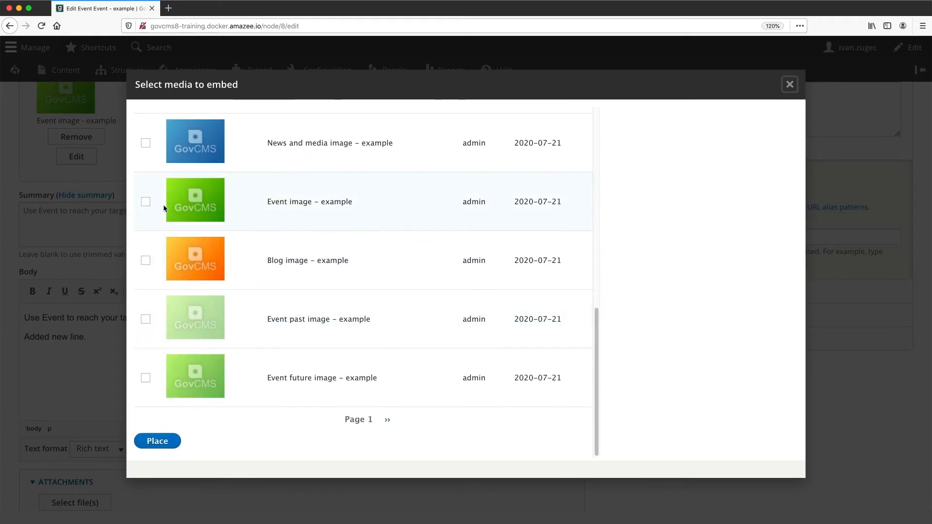
left_click(145, 202)
left_click(161, 442)
- Embed the image aligned Right, displayed as Thumbnail, with the image style Thumbnail (100×100)
left_click(438, 301)
left_click(351, 216)
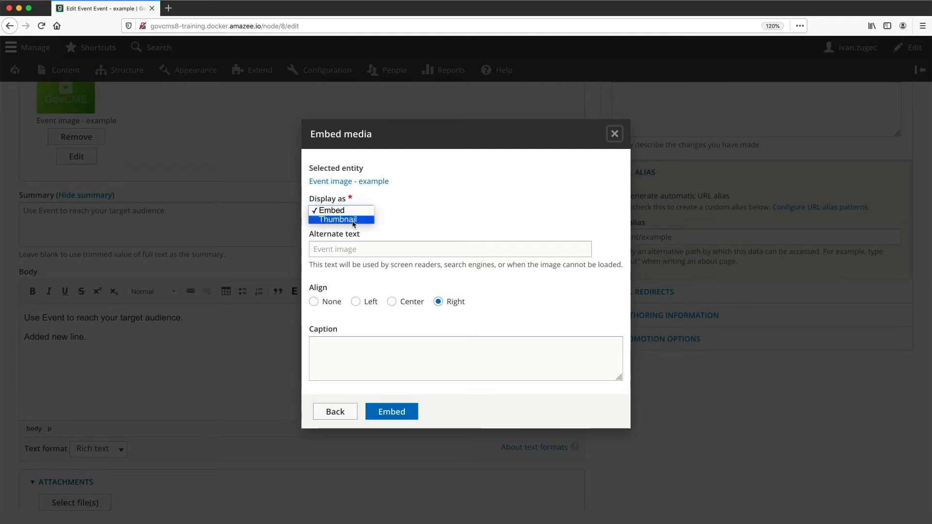
left_click(342, 224)
left_click(381, 215)
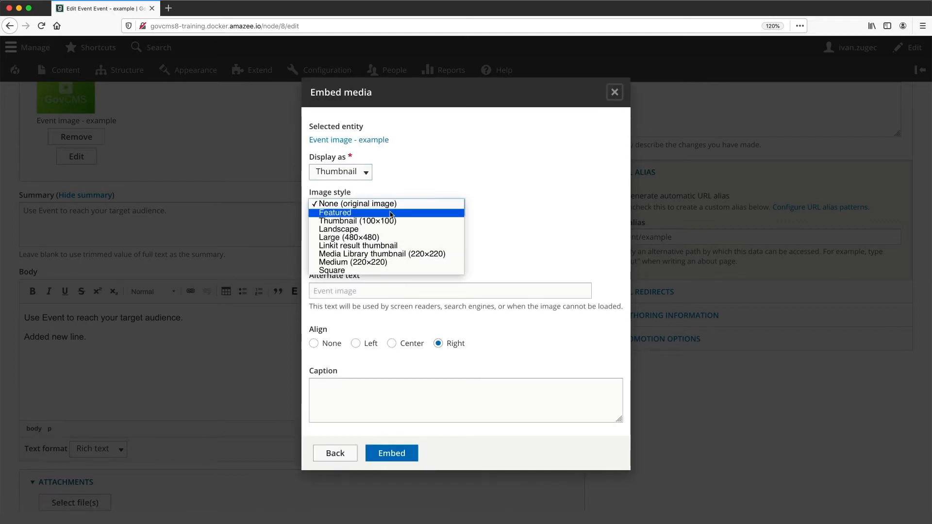
left_click(387, 221)
left_click(379, 453)
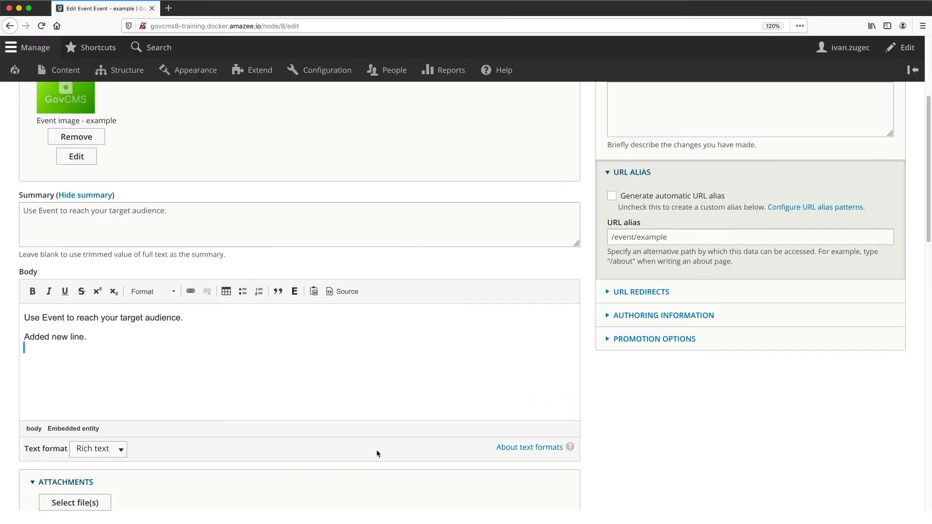
- Save the event with the embedded image, leaving its moderation state as Published
scroll(121, 347, "down", 12)
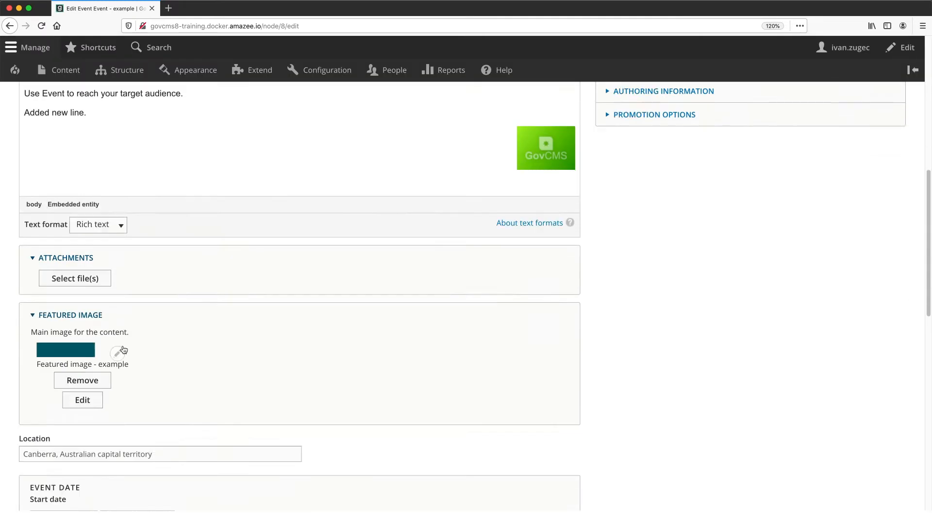
scroll(92, 435, "down", 3)
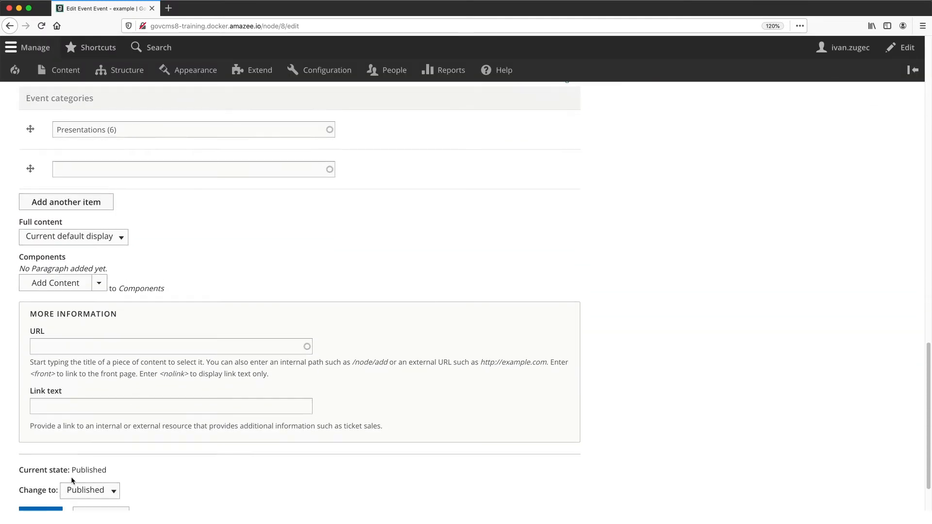
scroll(68, 471, "down", 2)
left_click(49, 451)
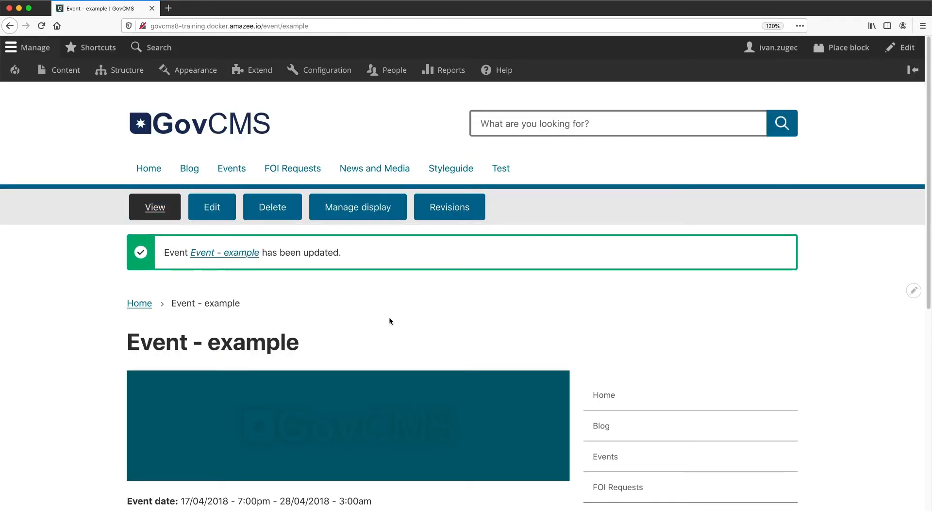
- Compare the event's current revision with the 21/07/2020 - 12:32pm one and show the differences in the Unified fields layout
left_click(449, 214)
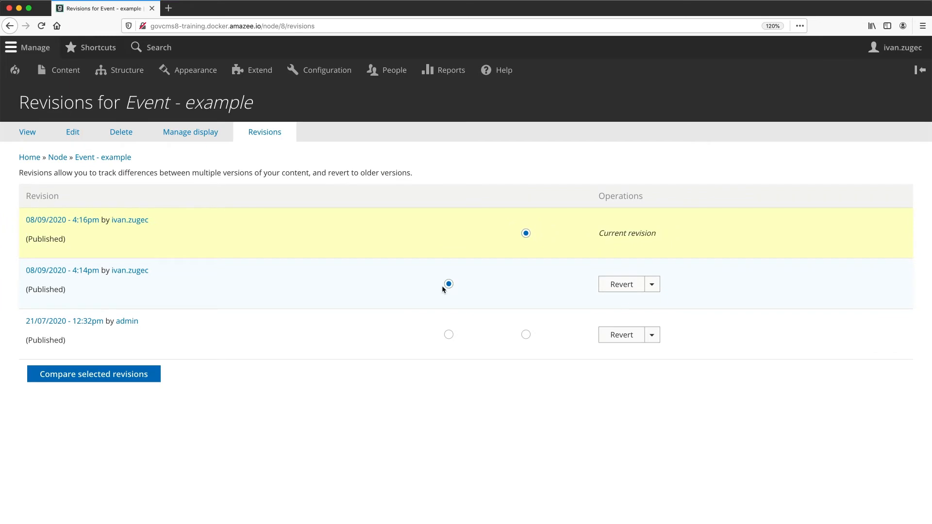
left_click(448, 335)
left_click(128, 376)
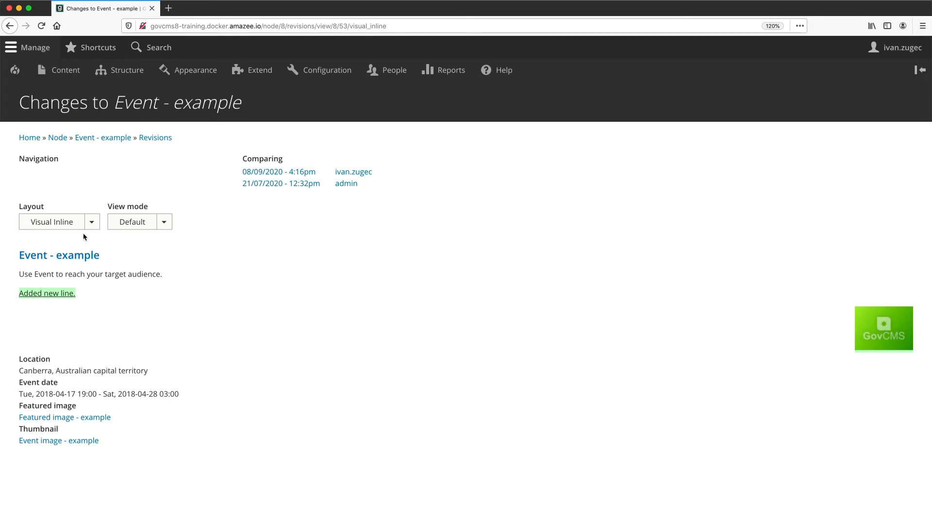
left_click(91, 222)
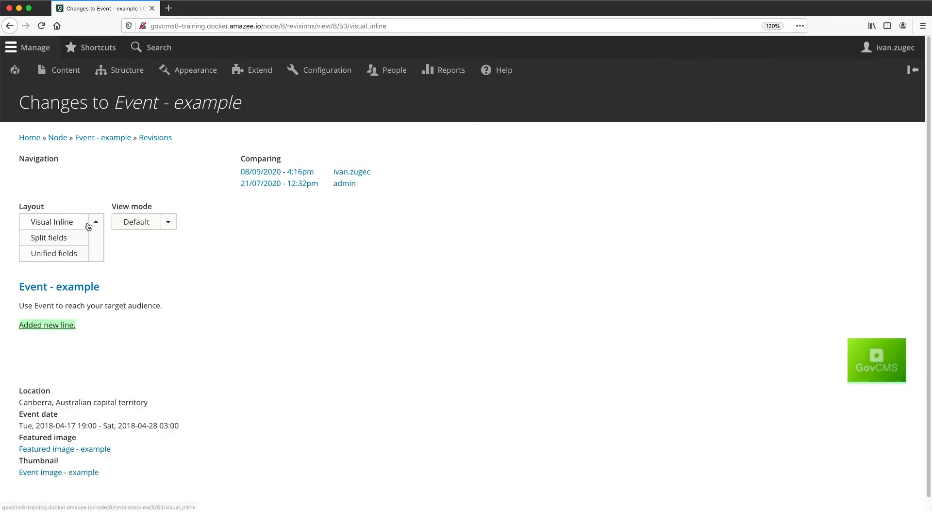
left_click(67, 254)
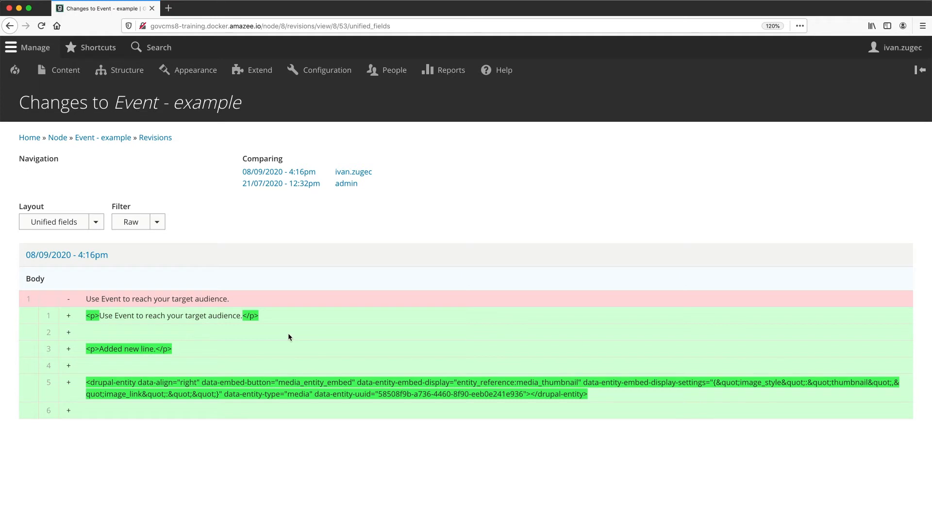
- Return to the revision list and revert the event to the 21/07/2020 - 12:32pm revision
left_click(11, 28)
left_click(10, 28)
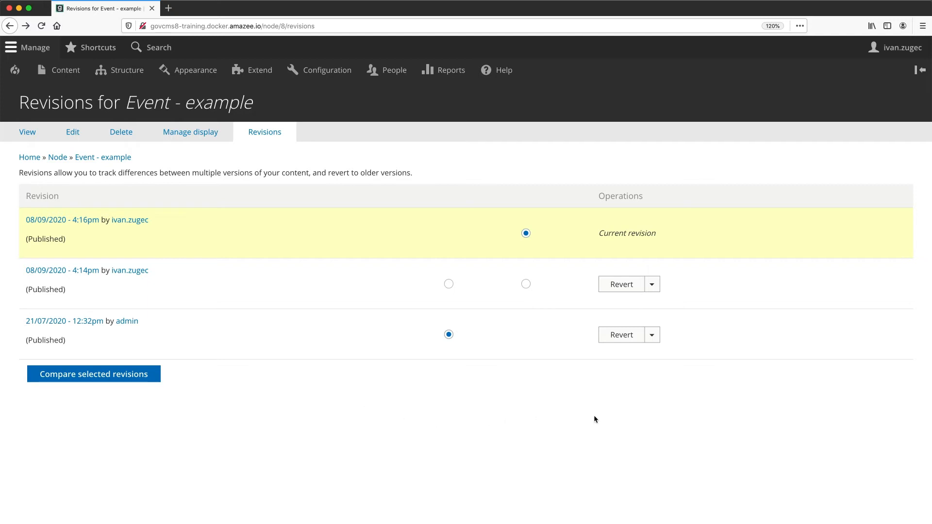
left_click(627, 338)
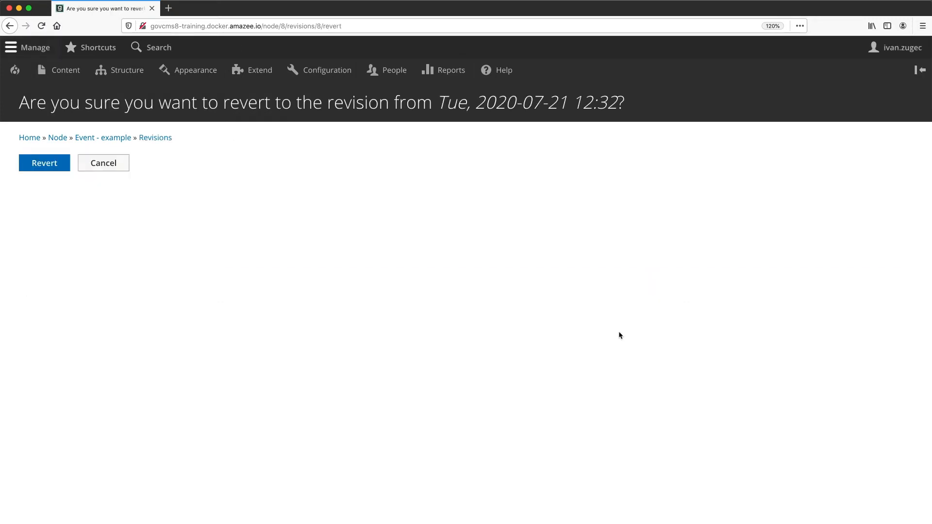
left_click(51, 165)
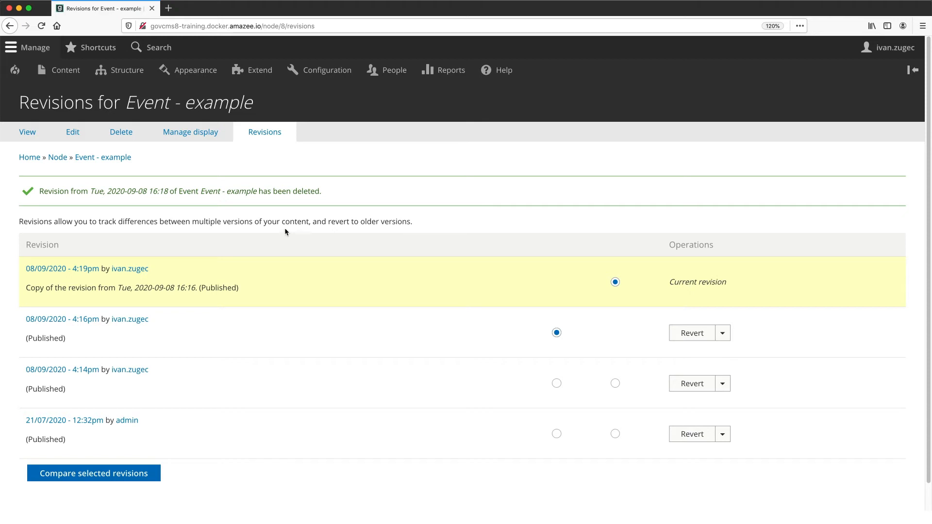
- Edit the event and add a new paragraph "Draft" below "Added new line." in the body
left_click(81, 137)
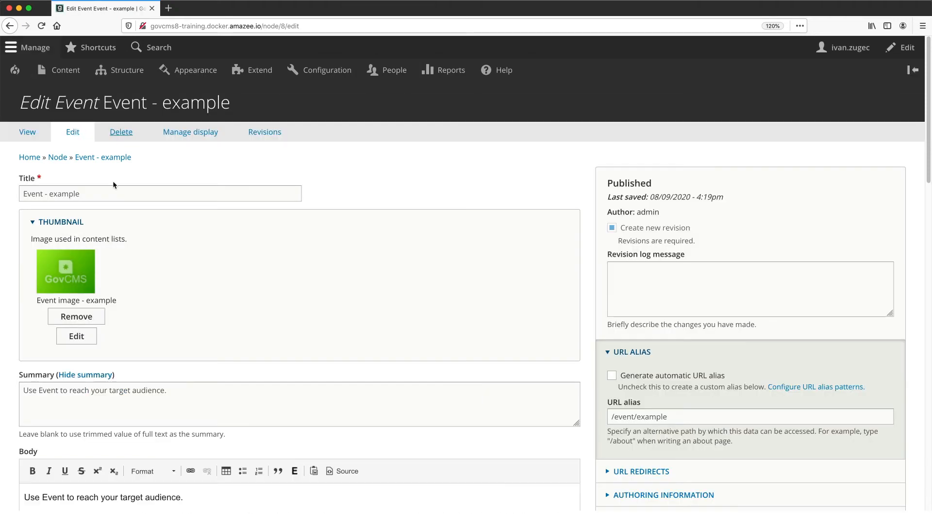
scroll(100, 292, "down", 4)
left_click(98, 319)
key("Return")
type("Draft")
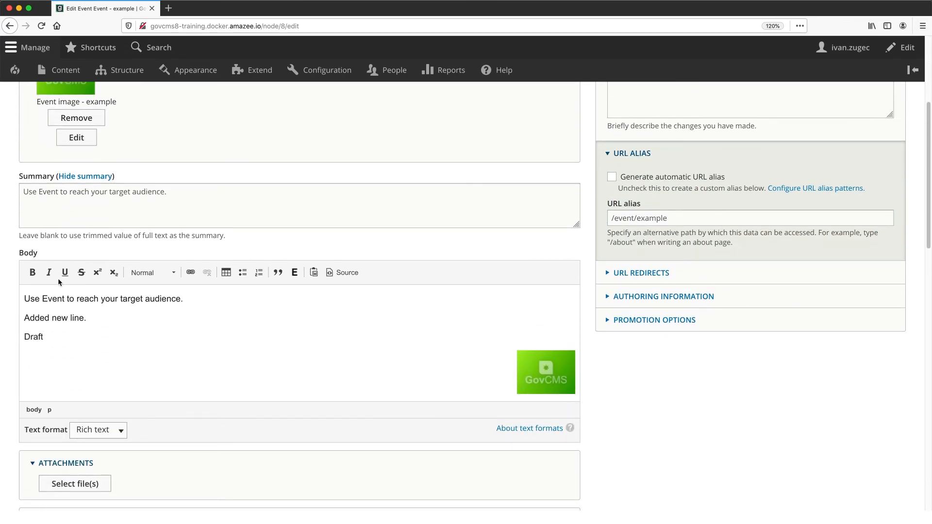
- Change the event's moderation state to Draft and save it
scroll(58, 282, "down", 15)
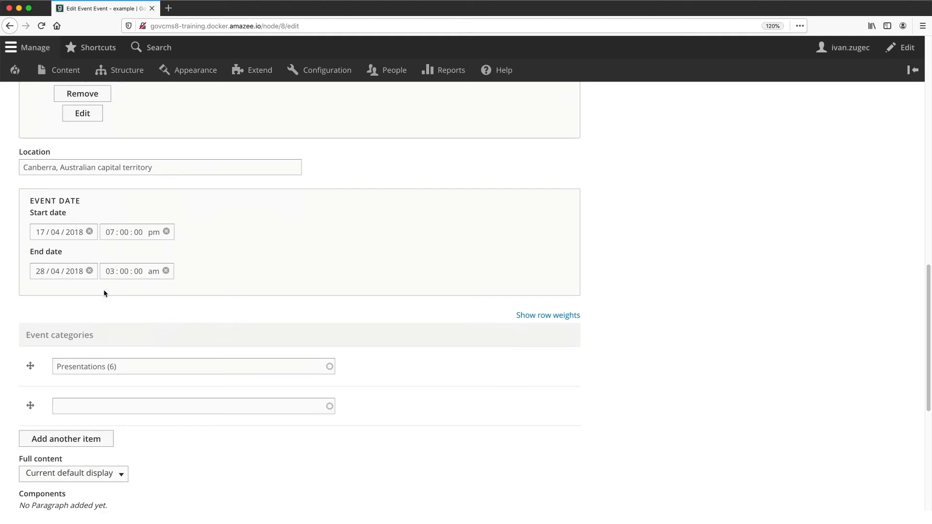
left_click(85, 432)
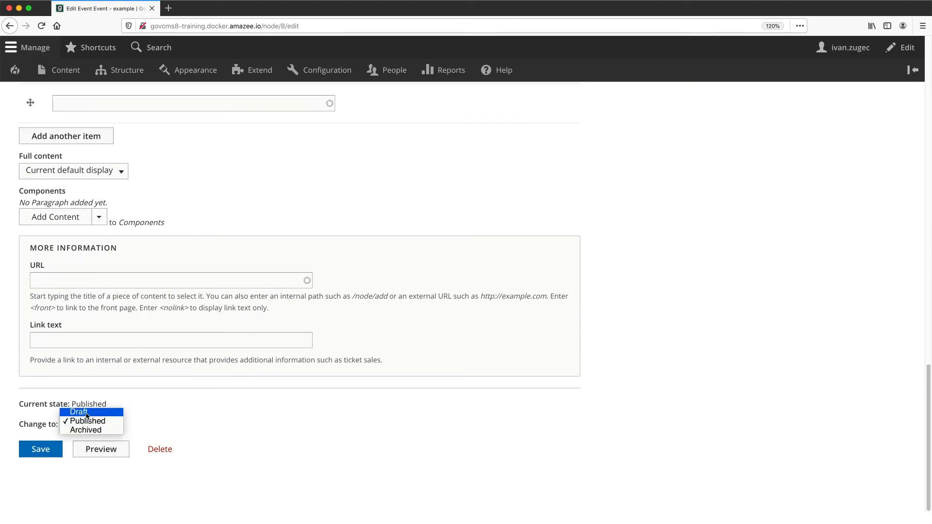
left_click(87, 414)
left_click(42, 447)
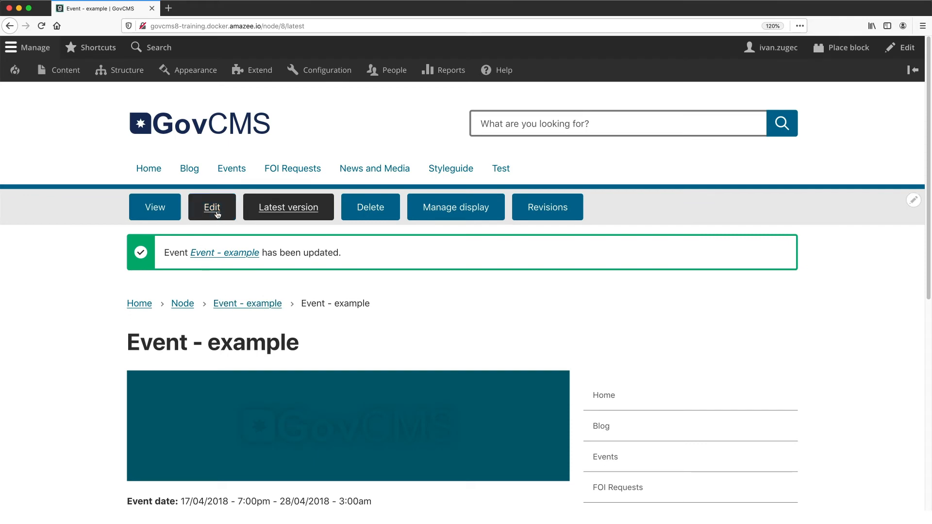
- Edit the event and replace the "Draft" paragraph in the body with "Needs review."
left_click(217, 214)
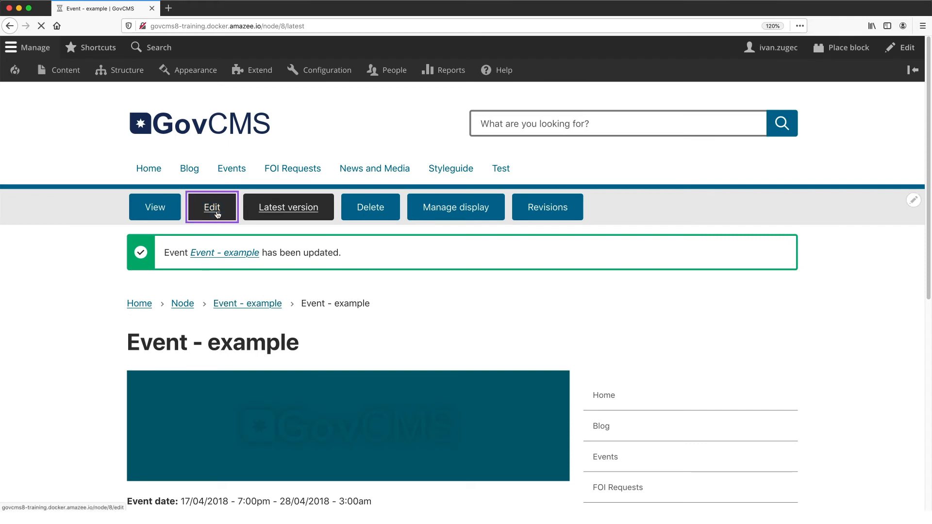
scroll(212, 212, "down", 5)
double_click(38, 147)
type("Needs")
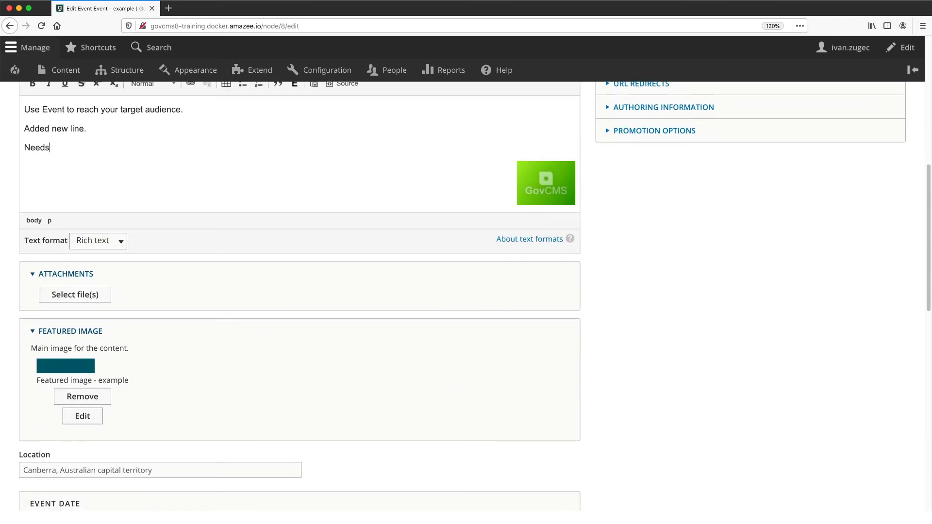
type(" review.")
- Change the event's moderation state to Needs Review and save it
scroll(298, 310, "down", 15)
left_click(103, 430)
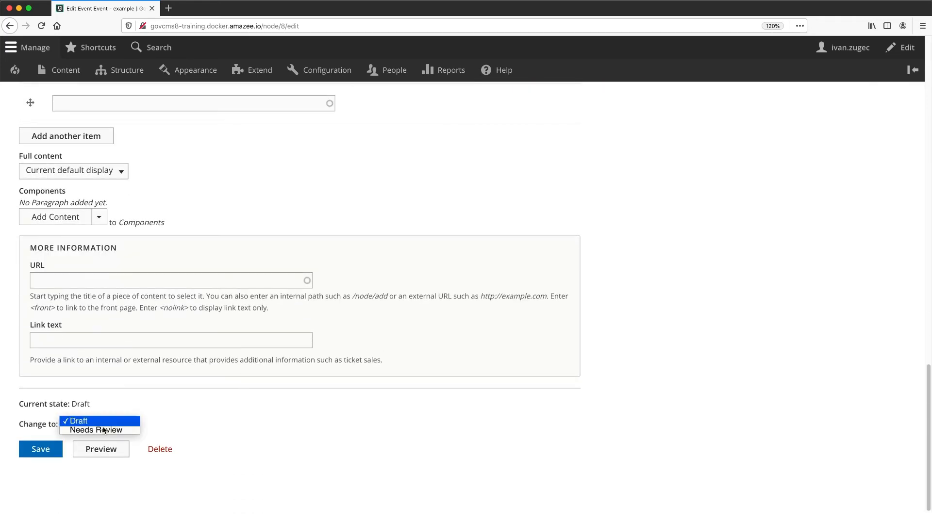
left_click(103, 431)
left_click(41, 448)
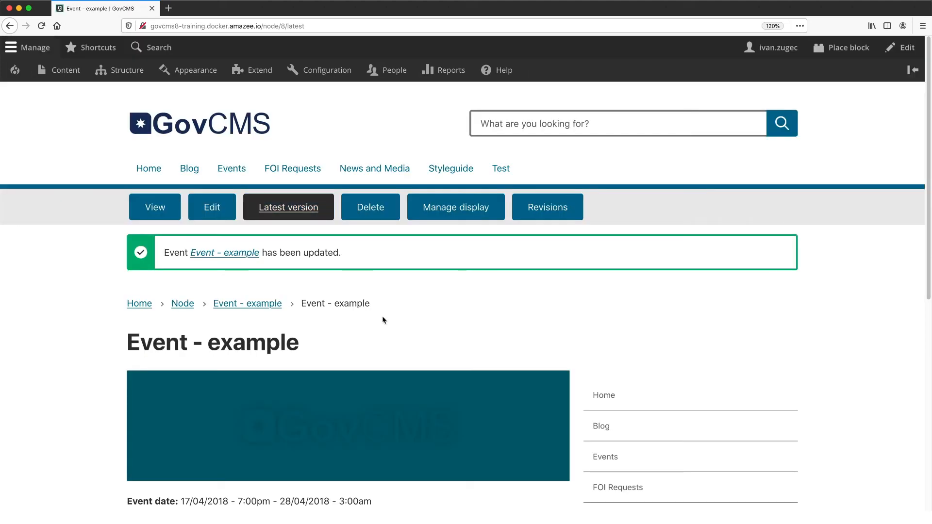
- Open the event's revision list, set the 08/09/2020 - 4:21pm Draft revision as current and confirm the revert
left_click(535, 216)
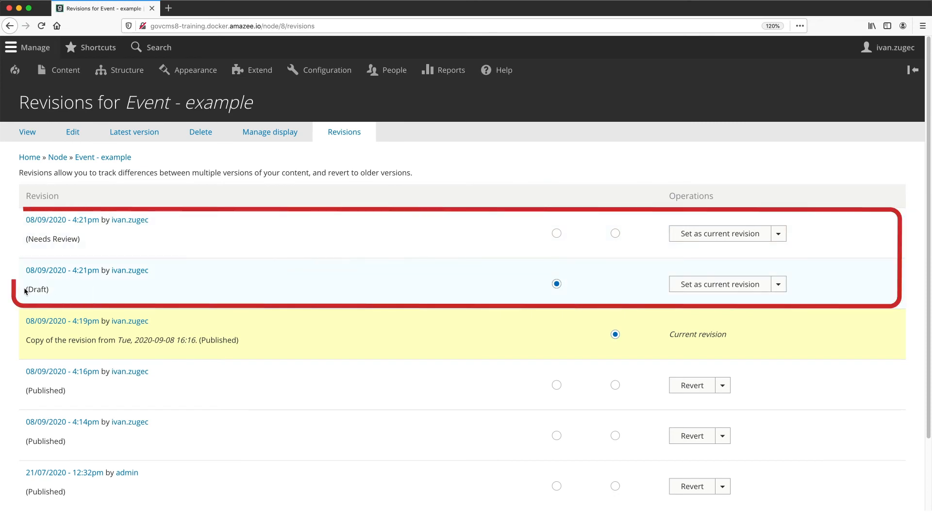
left_click_drag(25, 289, 60, 289)
left_click(44, 252)
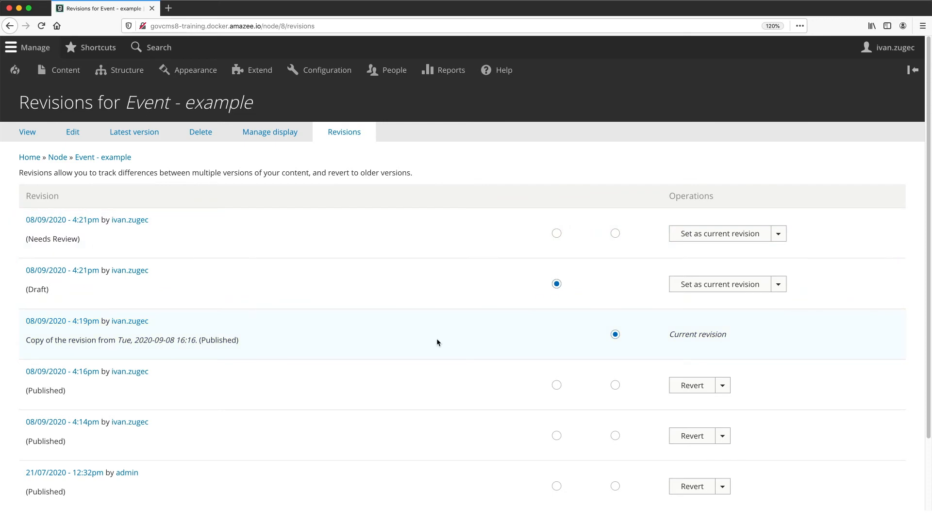
left_click(743, 288)
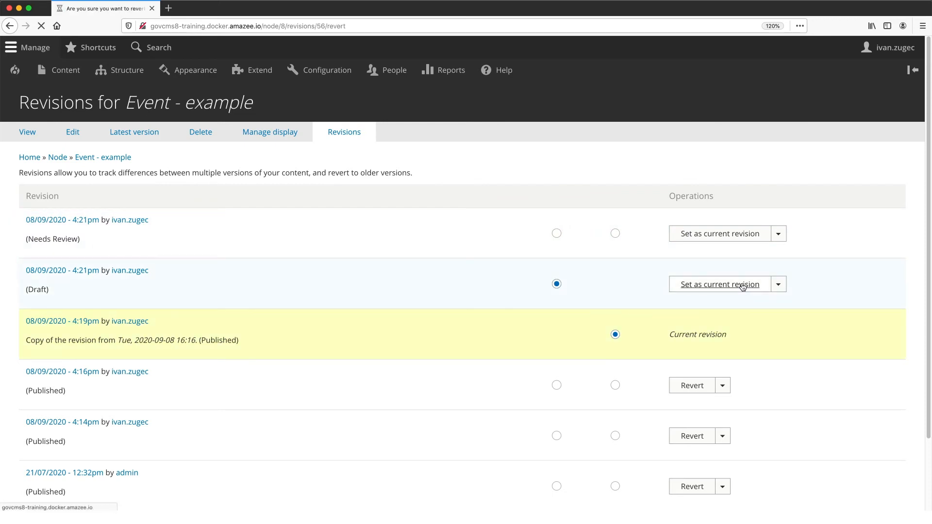
left_click(45, 166)
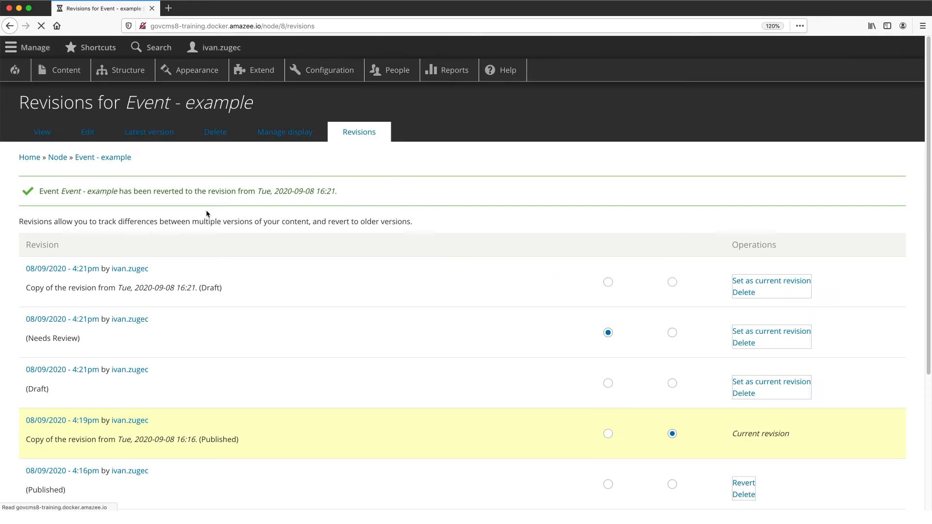
- Review the copied Draft revision, set the 08/09/2020 - 4:21pm Needs Review revision as current and confirm the revert
scroll(252, 390, "down", 1)
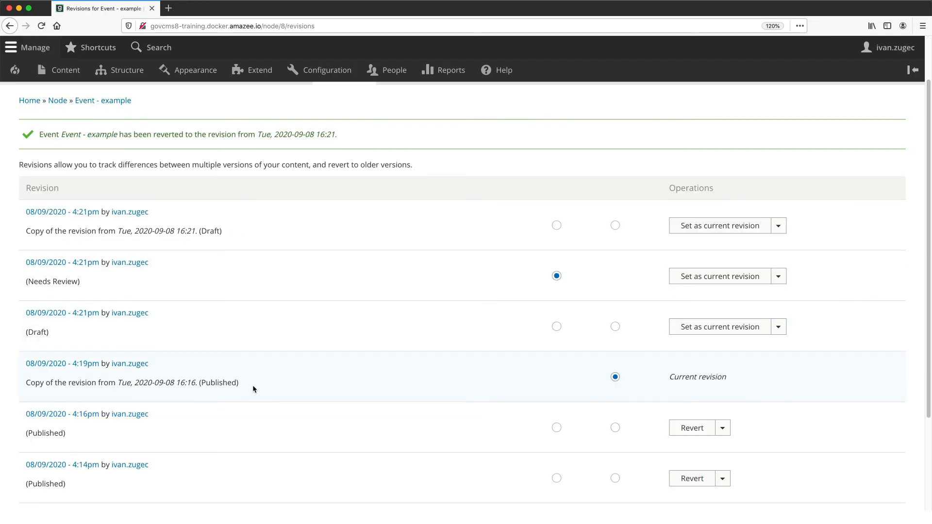
left_click_drag(223, 232, 19, 229)
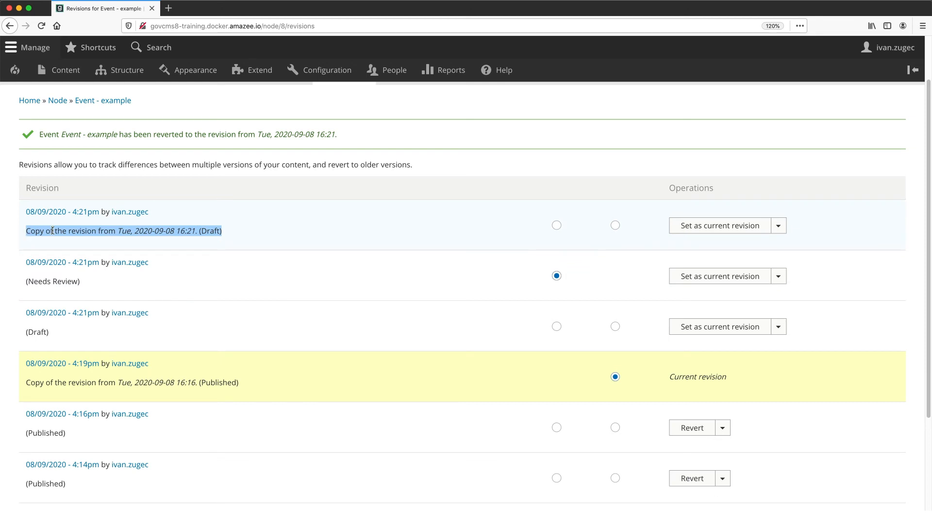
left_click(68, 232)
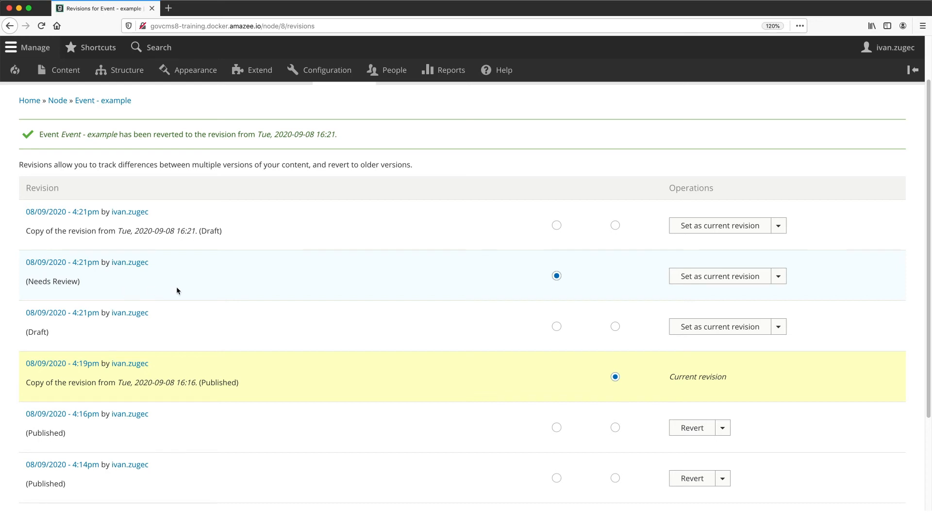
left_click(709, 281)
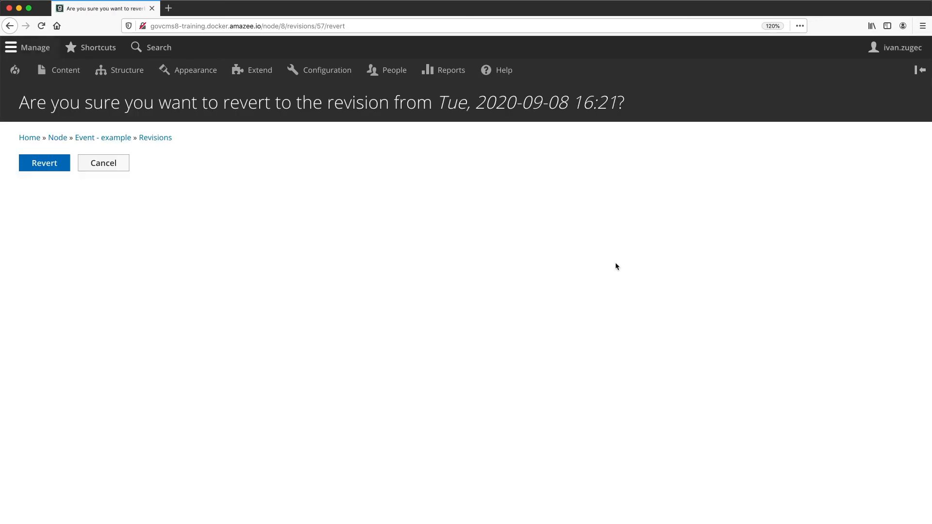
left_click(62, 168)
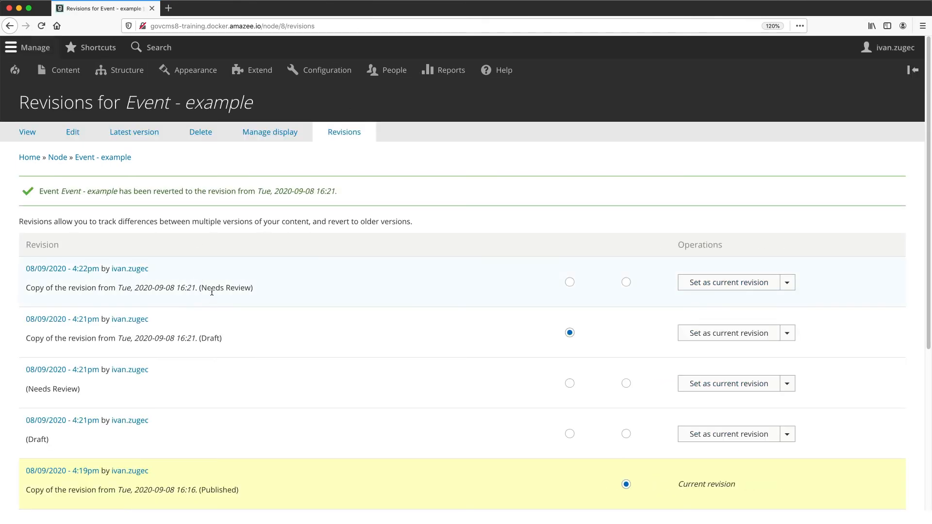
- Look through the revision list, then open the event for editing and check its available moderation states
scroll(218, 288, "down", 4)
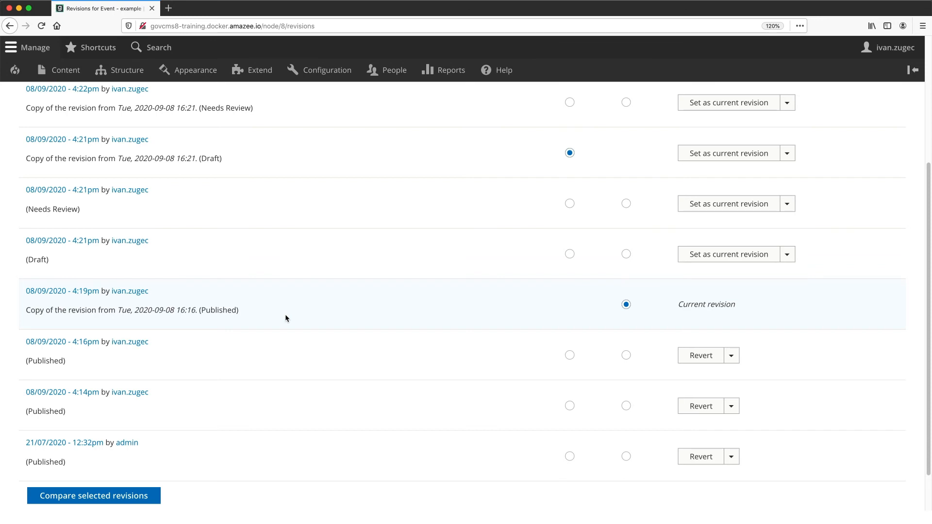
scroll(175, 277, "up", 4)
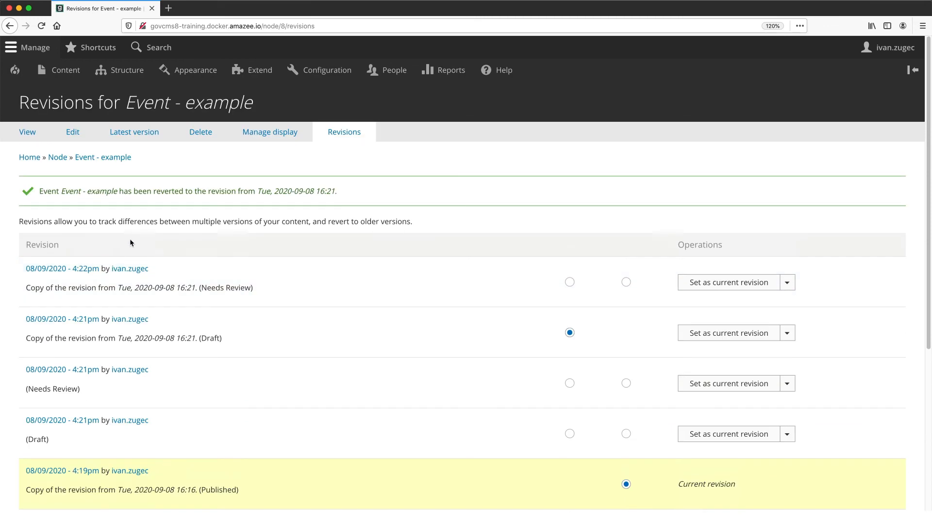
left_click(74, 133)
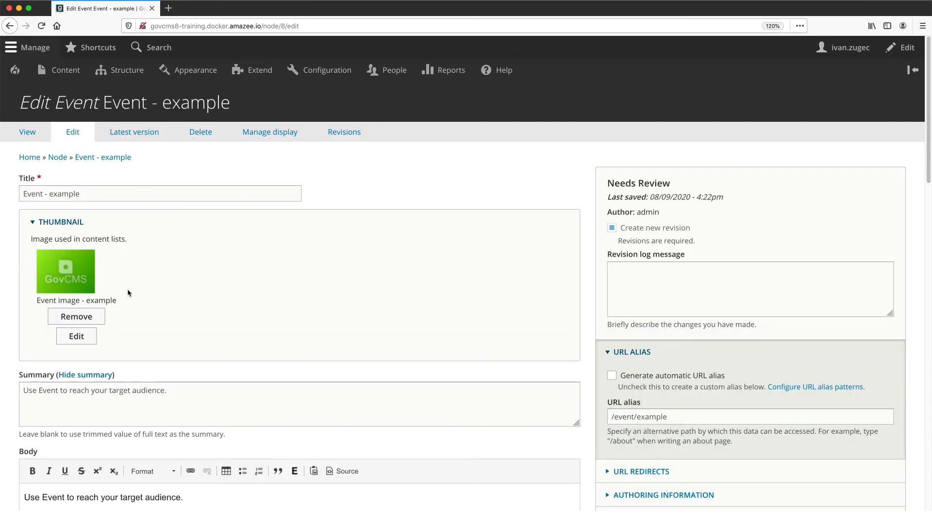
scroll(127, 291, "down", 2)
scroll(127, 296, "down", 16)
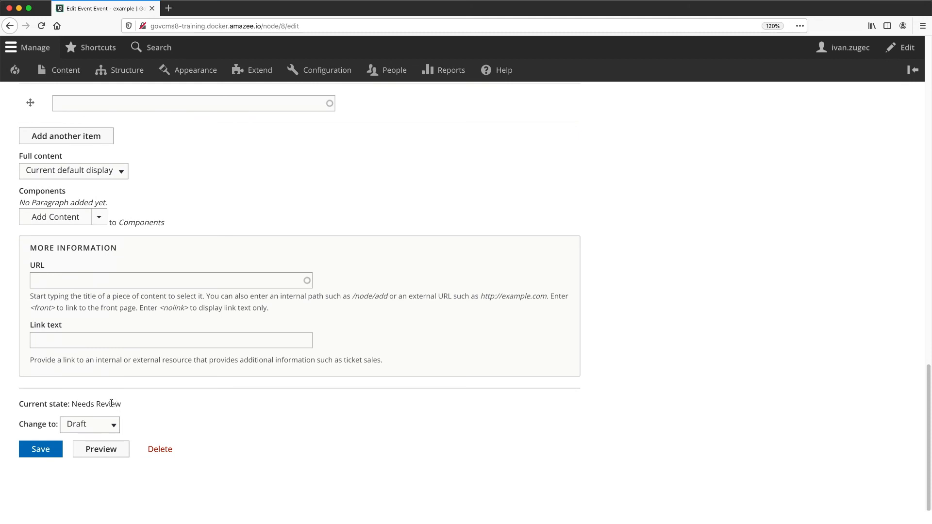
left_click(115, 427)
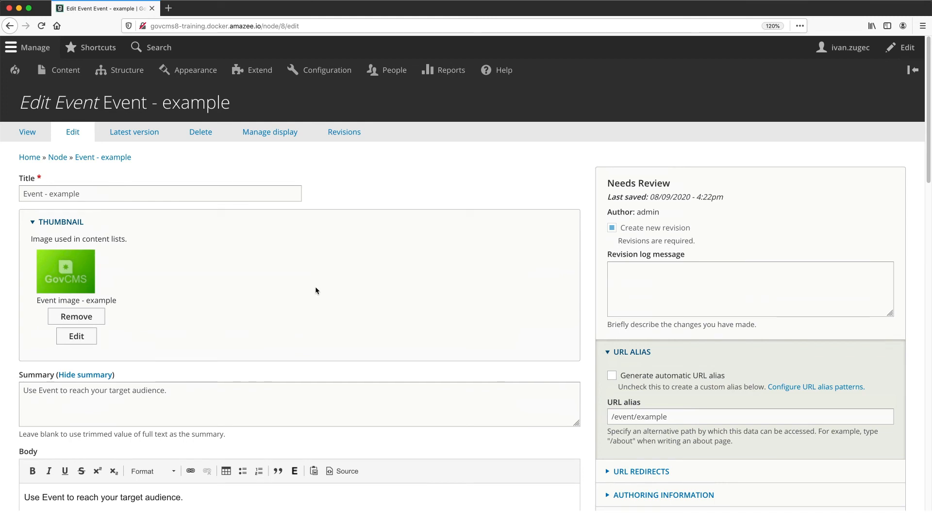
- Enter "Updated body field." as the event's revision log message
left_click(684, 280)
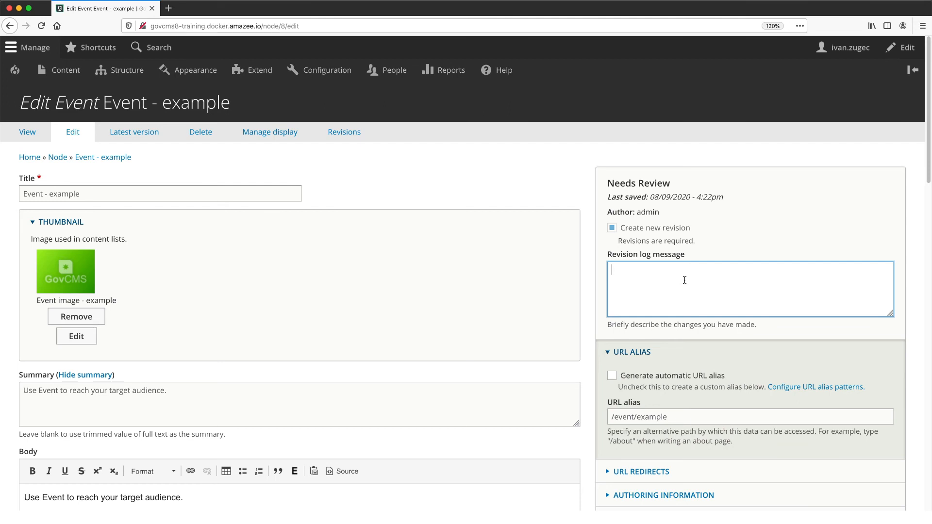
type("Updated body field.")
- Change the event's moderation state to Published, save it and open its revision list
scroll(412, 267, "down", 15)
scroll(406, 267, "down", 5)
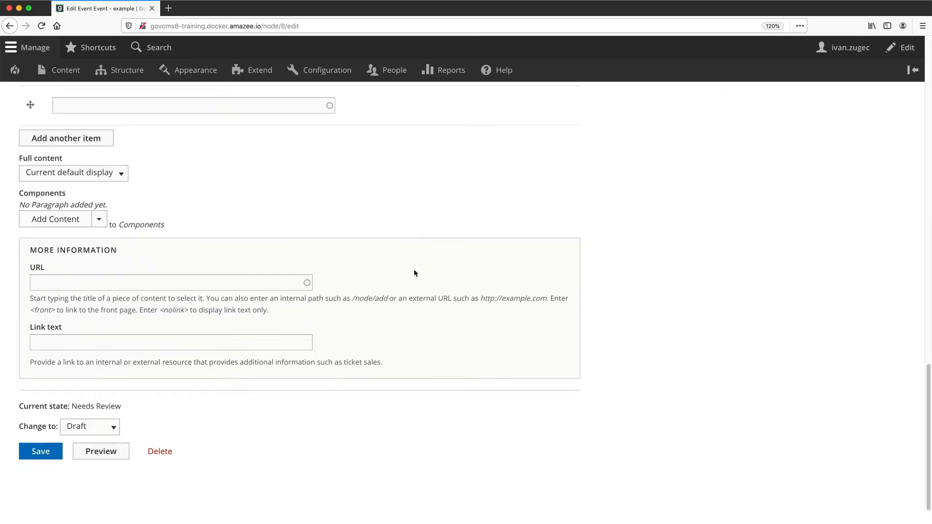
left_click(90, 426)
left_click(53, 447)
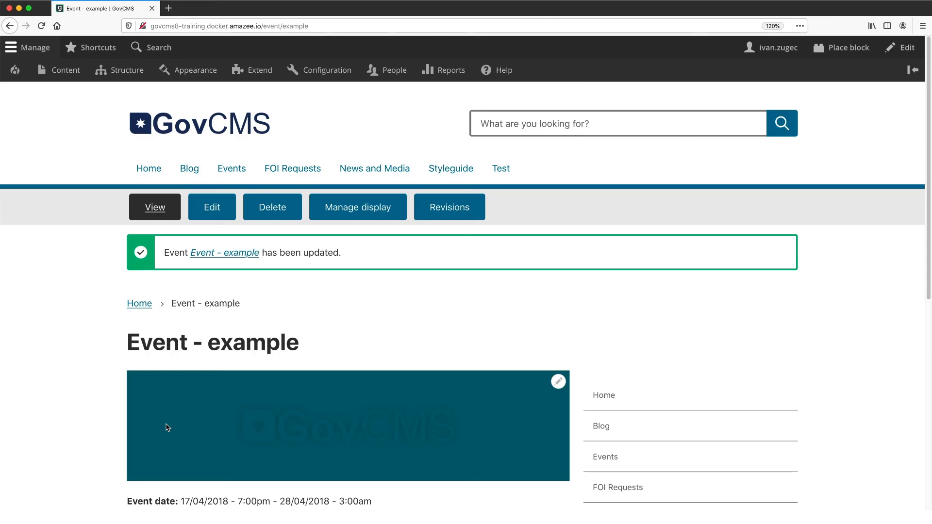
left_click(451, 214)
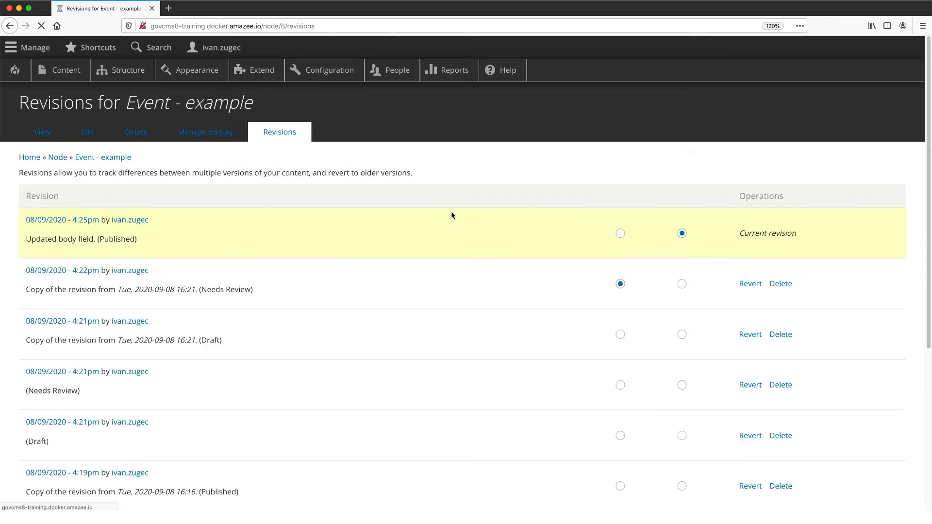